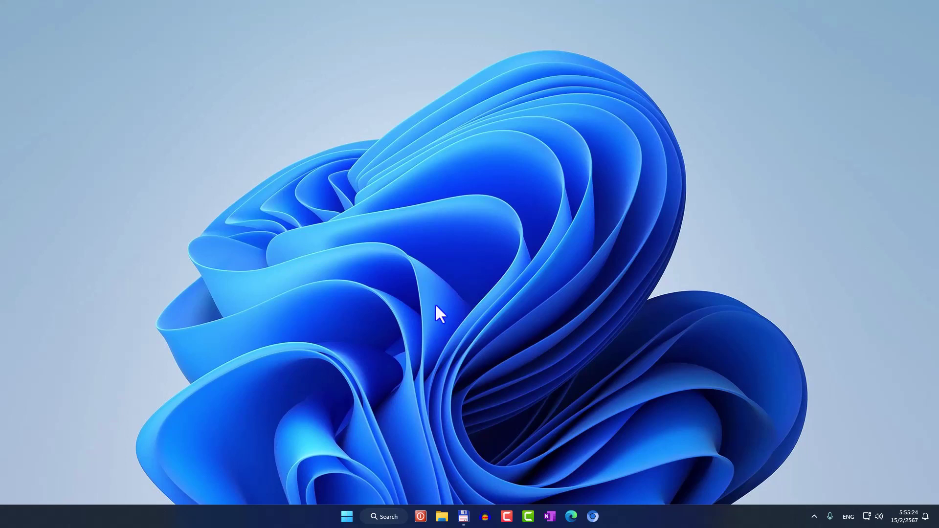
Step: Launch PowerPoint, open Camtasia Getting Started Guide from Recent, and dismiss the Camtasia add-in message
click(346, 516)
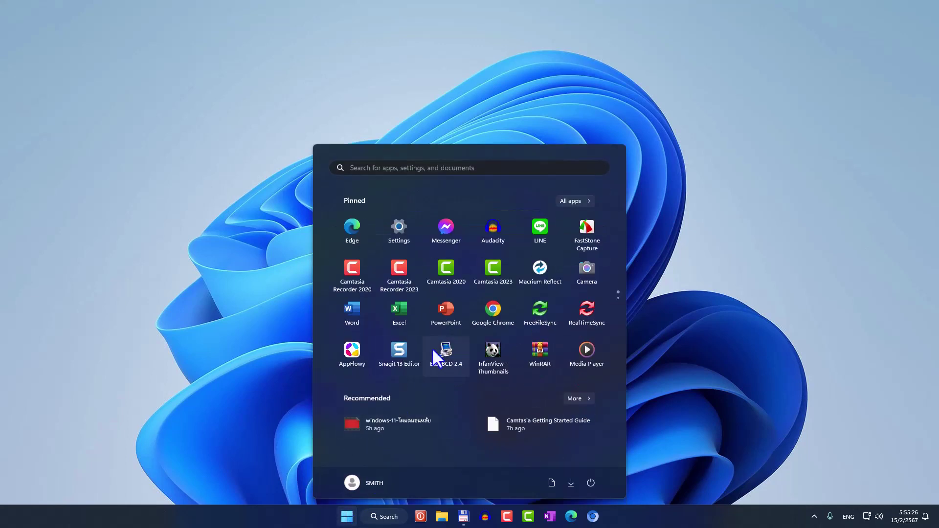
click(447, 316)
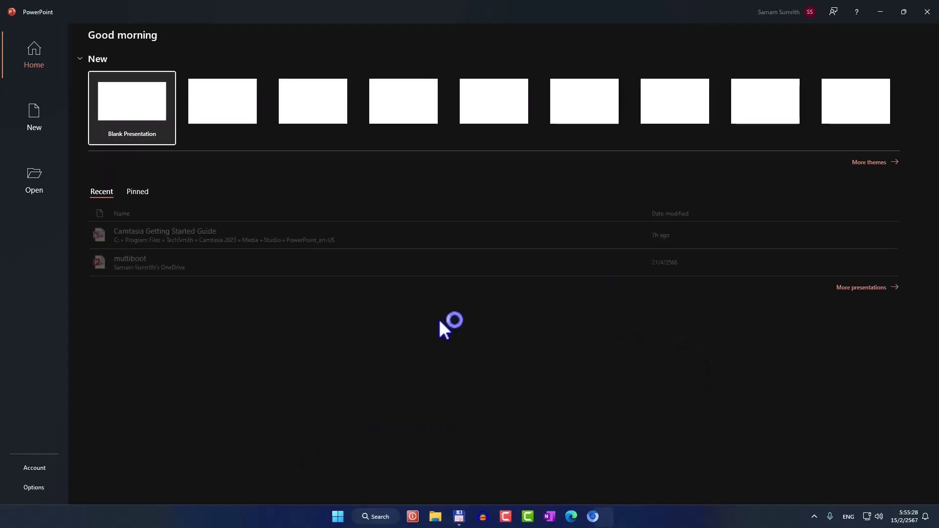
click(161, 238)
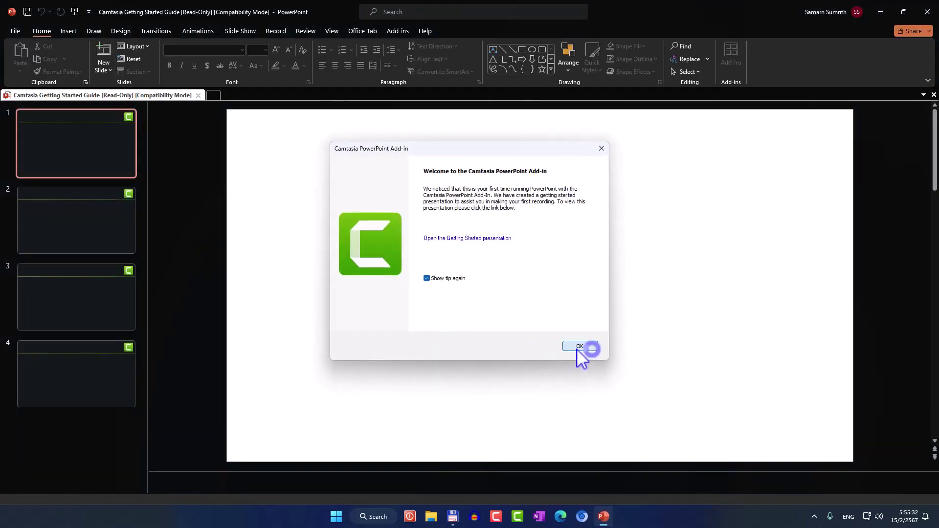
click(578, 347)
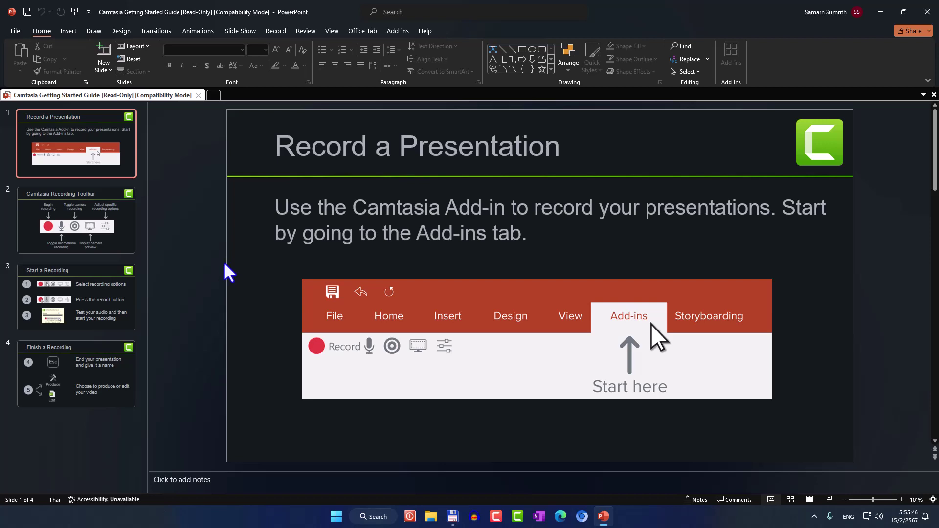
Step: Save only the current slide to Documents as JPEG 'Camtasia Getting Started Guide-เริ่มต้น'
click(16, 31)
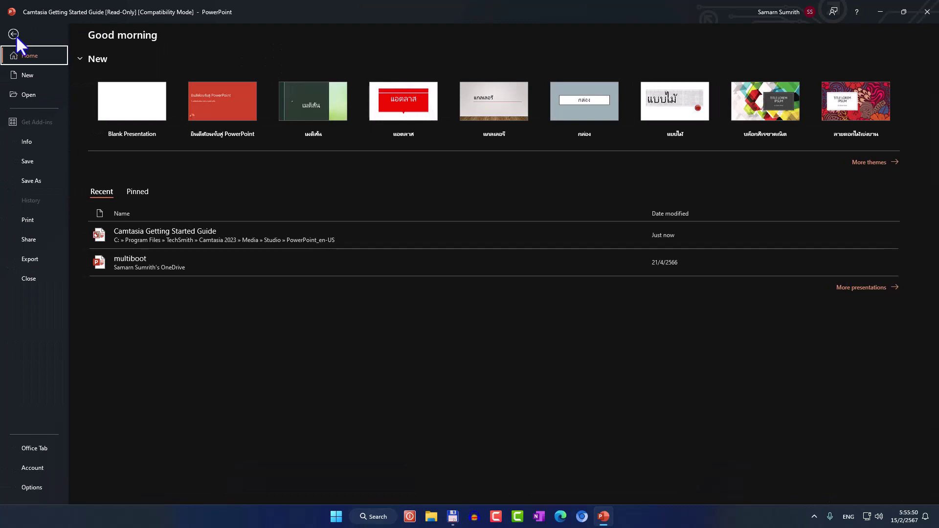
click(28, 182)
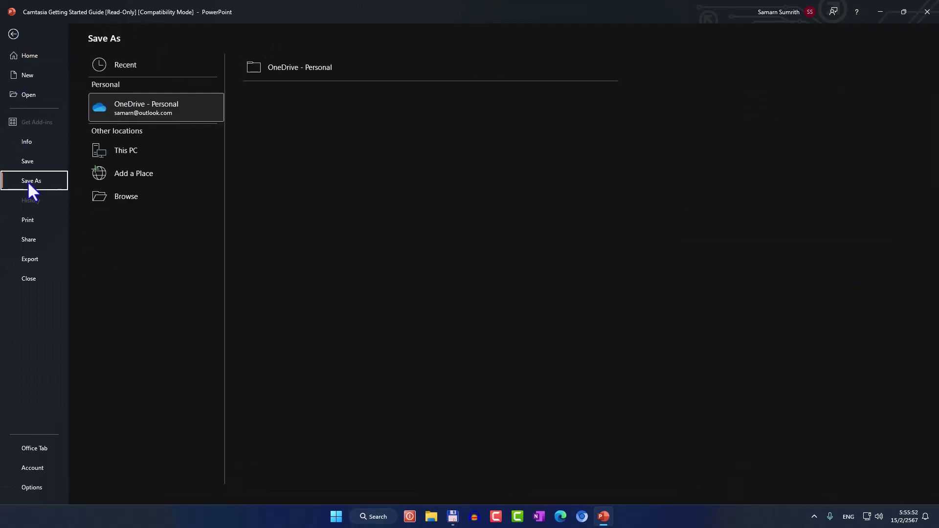
click(120, 153)
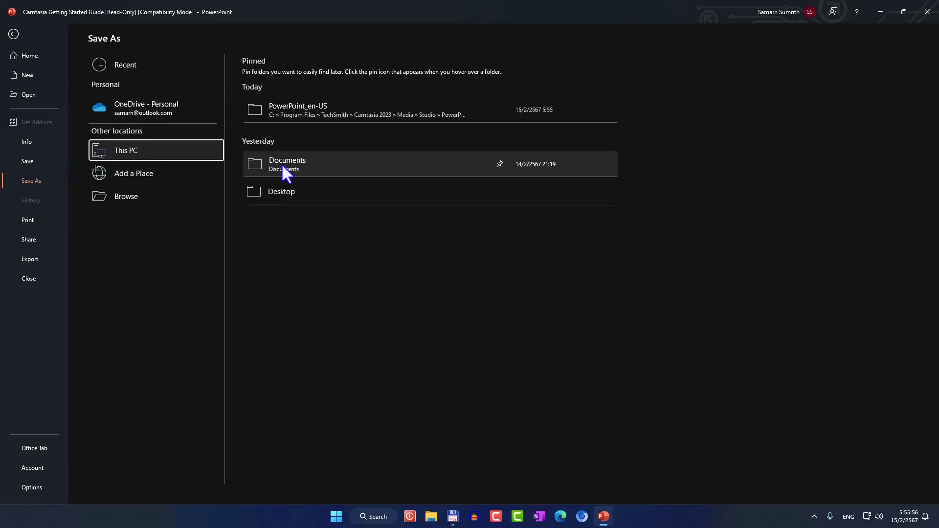
mouse_move(293, 163)
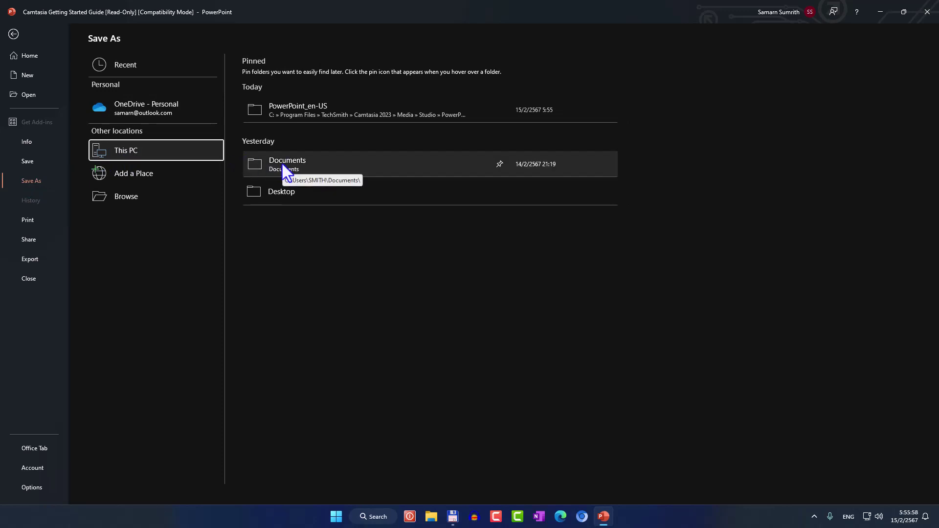
click(282, 163)
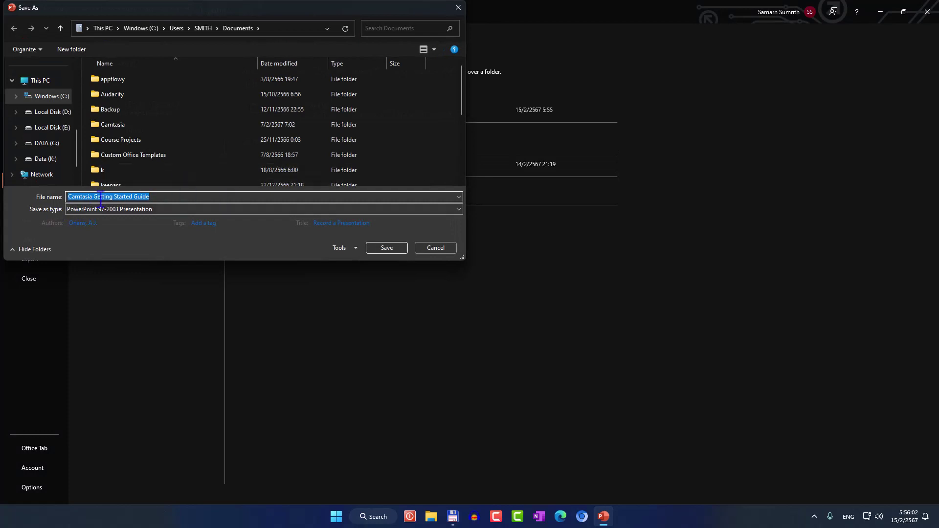
click(155, 197)
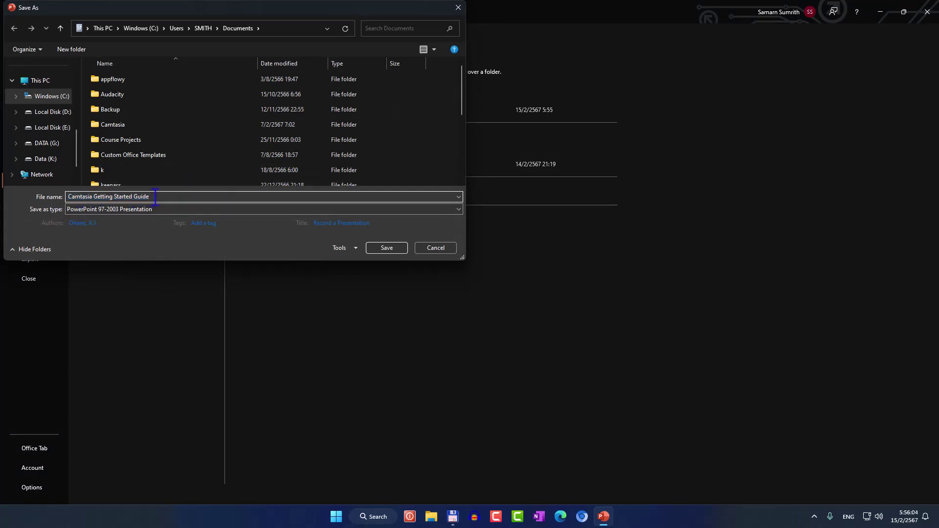
text(-)
key(grave)
text(เริ่มต้น)
click(73, 208)
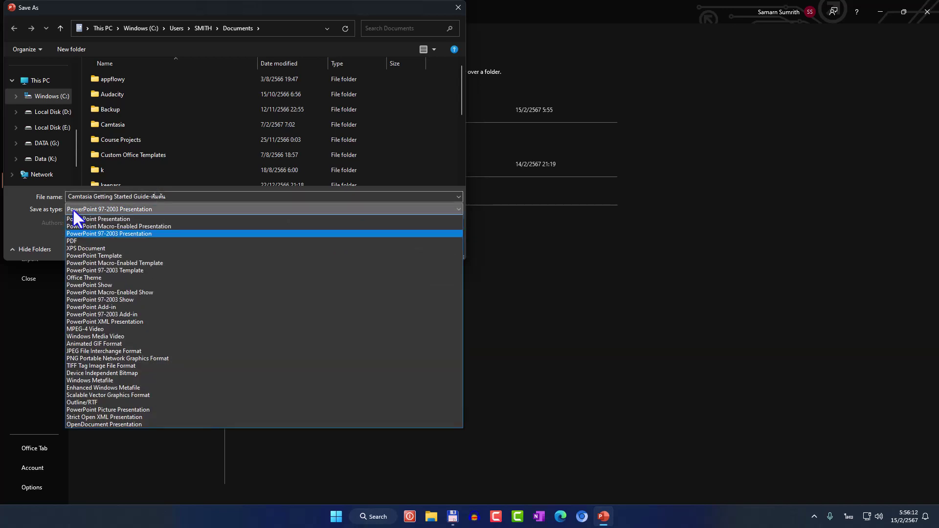
click(81, 350)
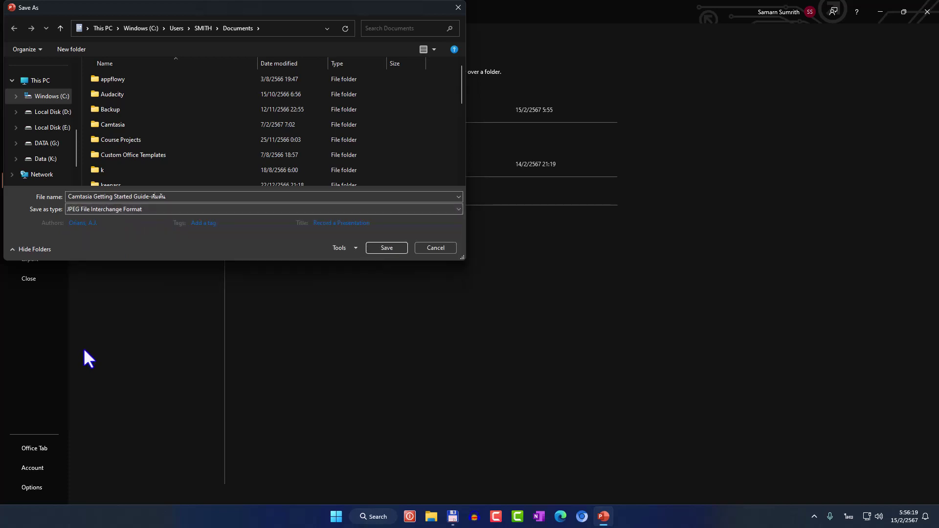
click(373, 248)
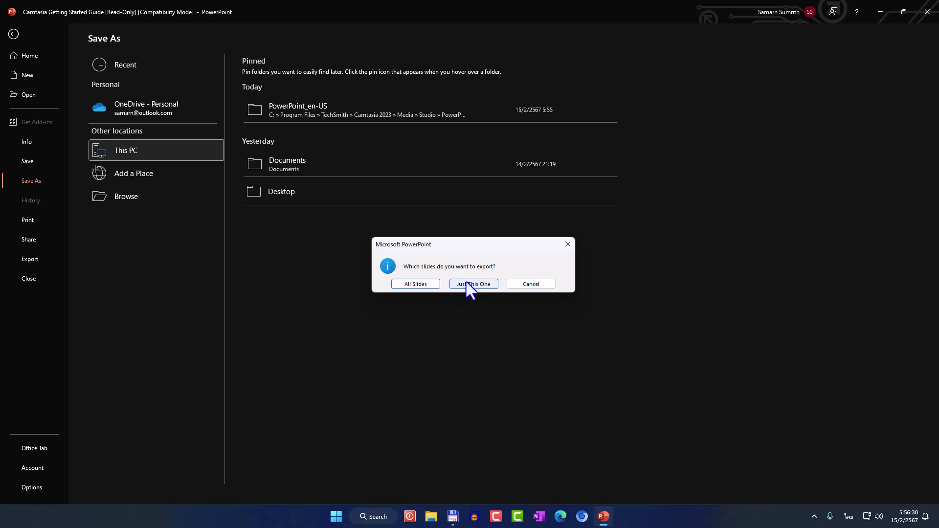
click(466, 283)
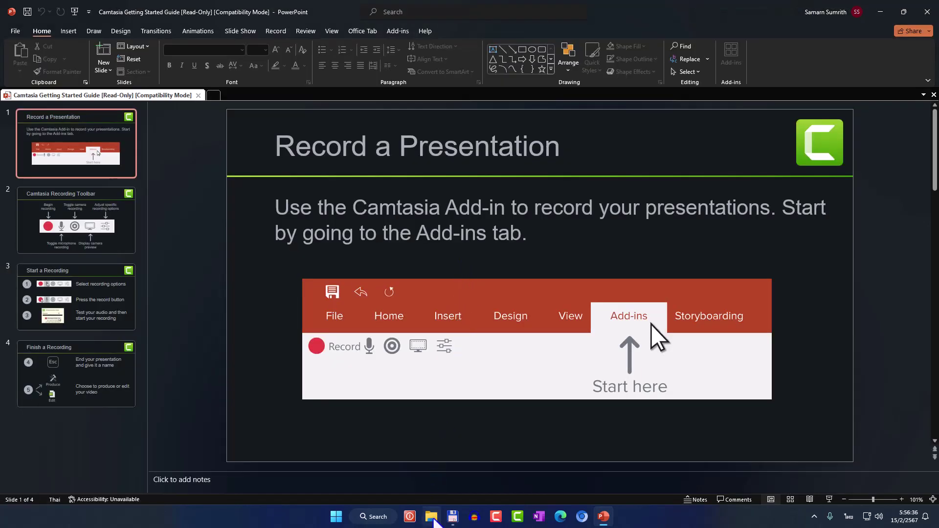
Step: Open the Properties of the exported slide JPEG in the Documents folder
click(432, 519)
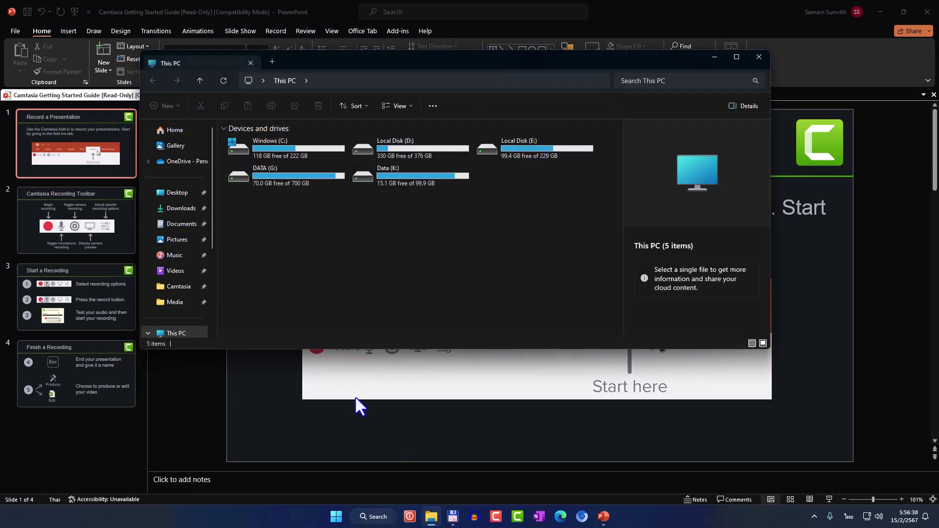
click(182, 224)
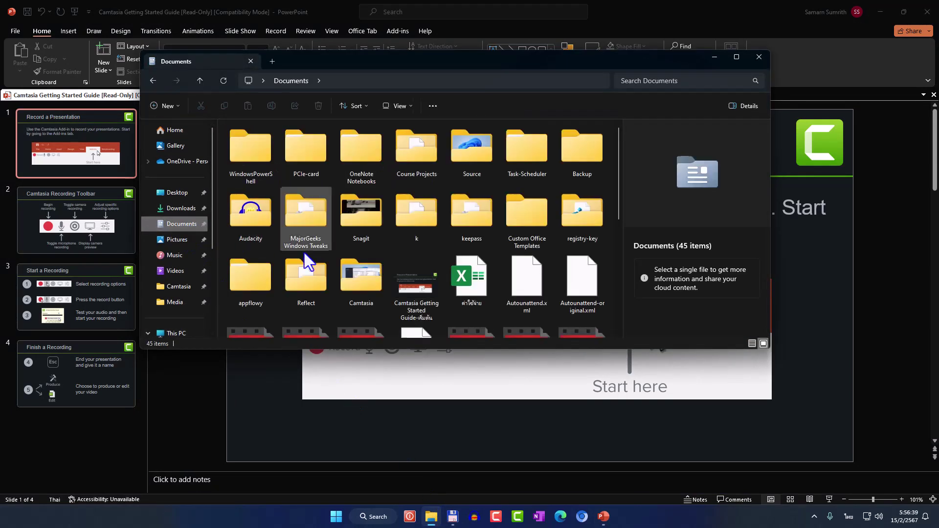
click(409, 286)
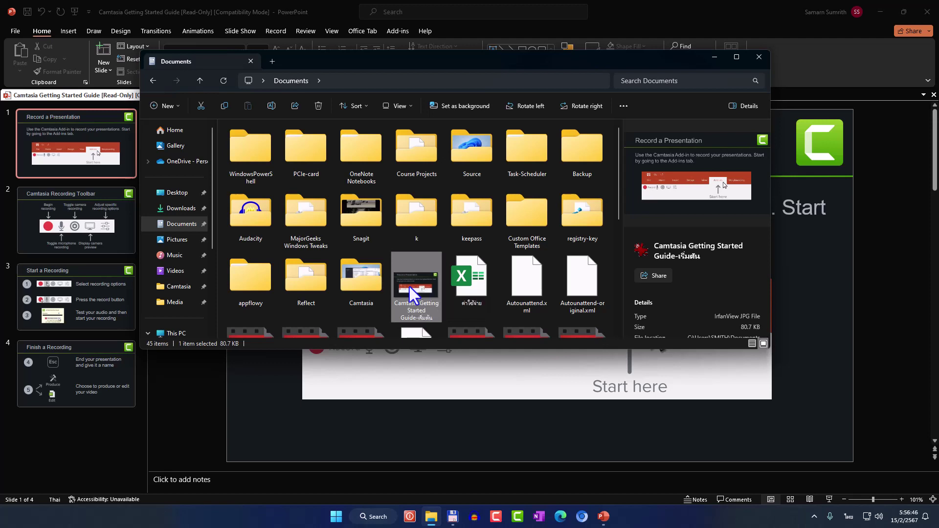
right_click(409, 285)
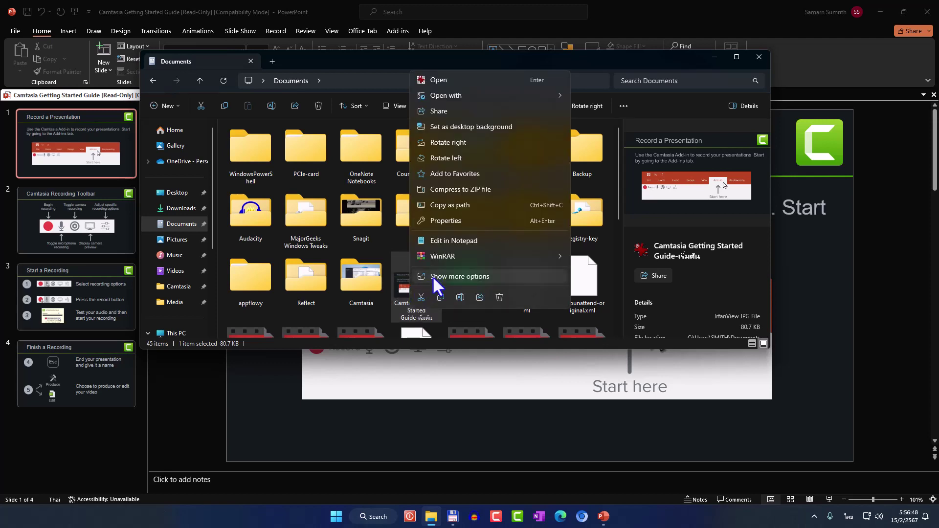
click(435, 274)
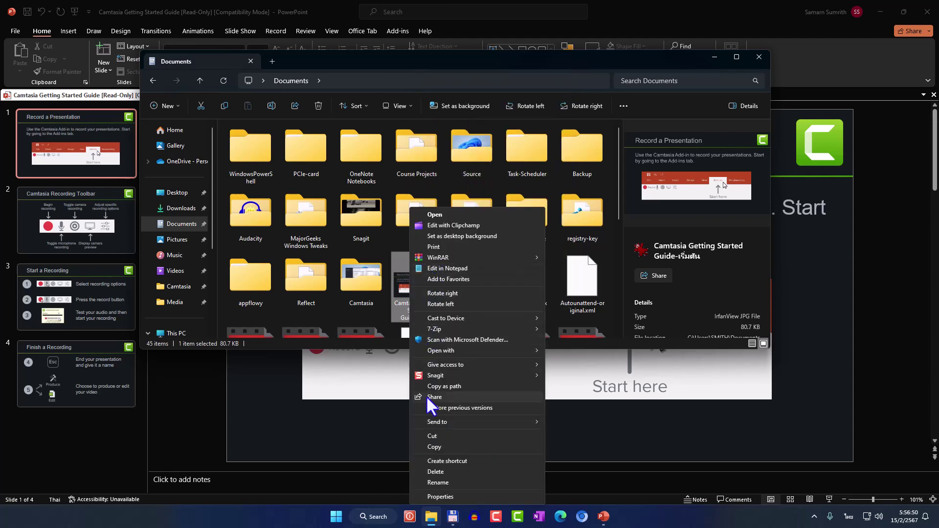
click(441, 494)
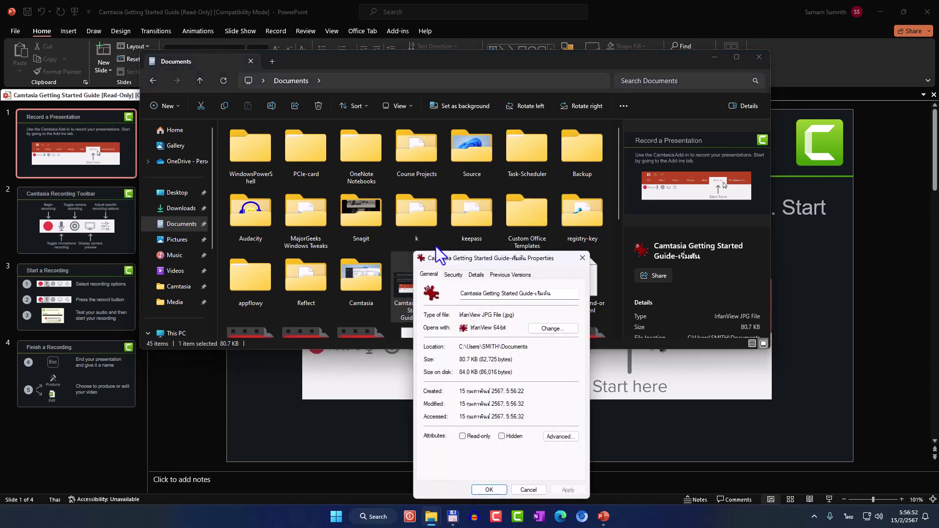
Step: Confirm on the Details tab that the image is 1280 × 720 at 96 dpi, then close everything
drag(445, 250, 376, 87)
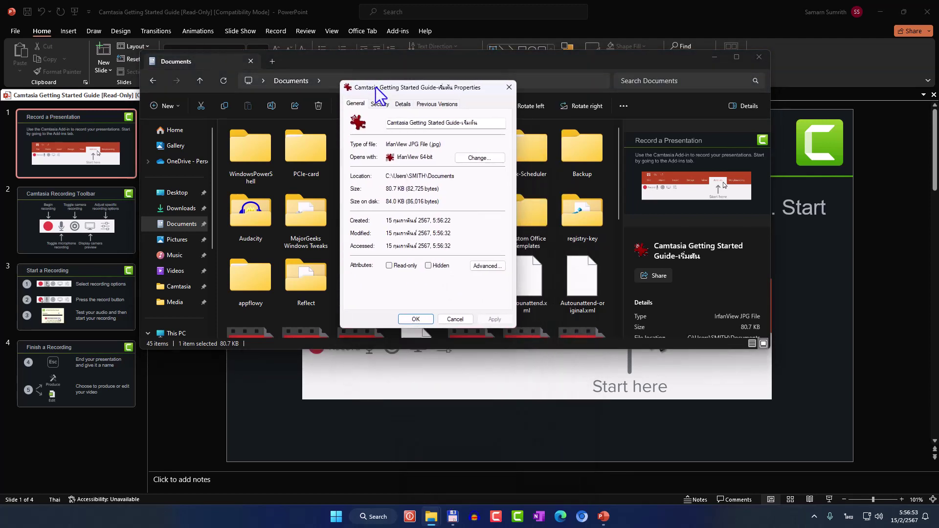
click(406, 106)
scroll(415, 265, down, 1)
scroll(415, 265, down, 1)
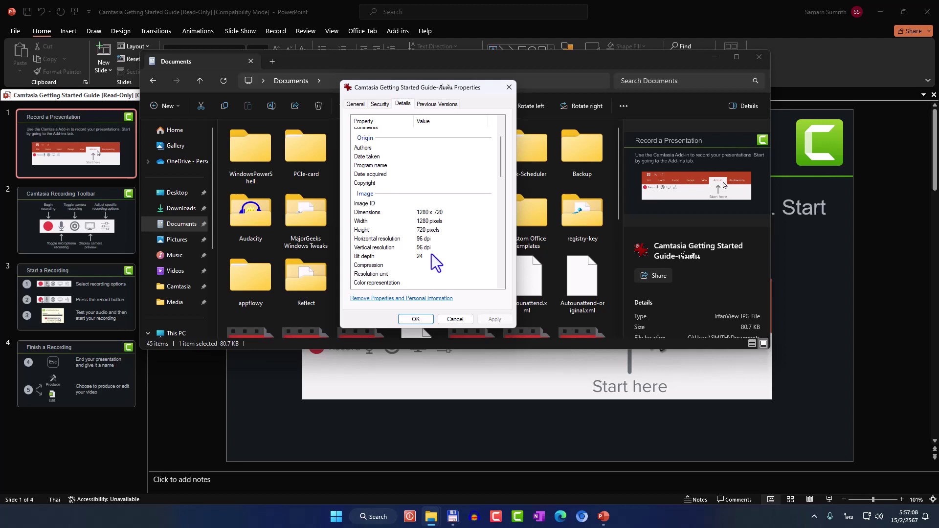
click(454, 319)
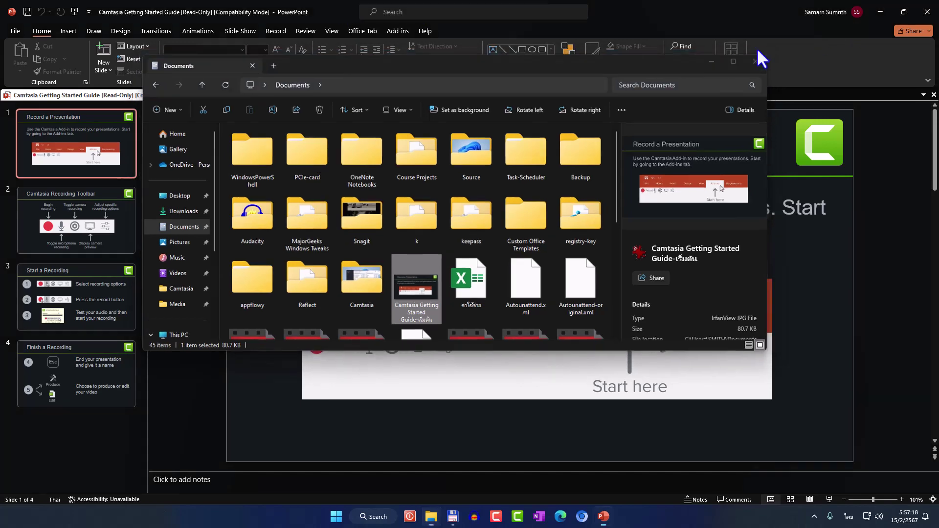
click(759, 57)
Step: Launch Registry Editor by searching 'regedit' and approve the permission prompt
click(875, 12)
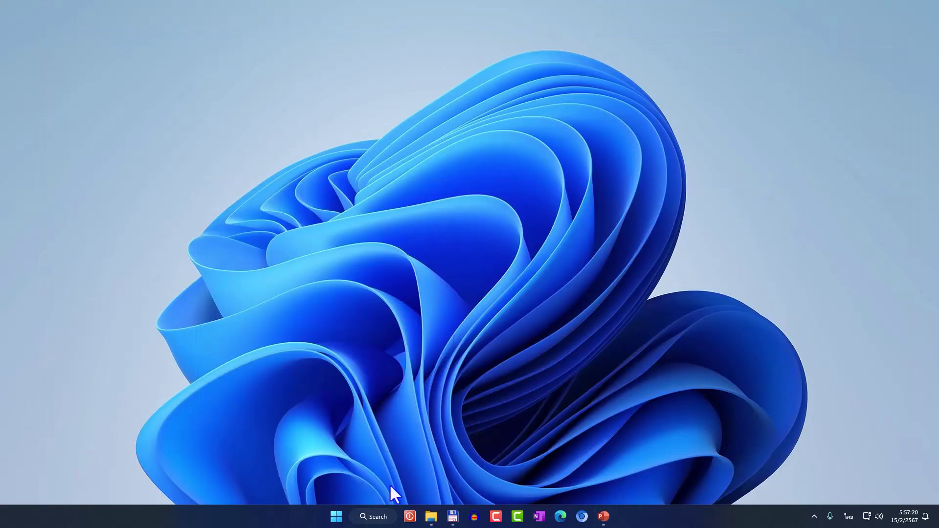
click(374, 517)
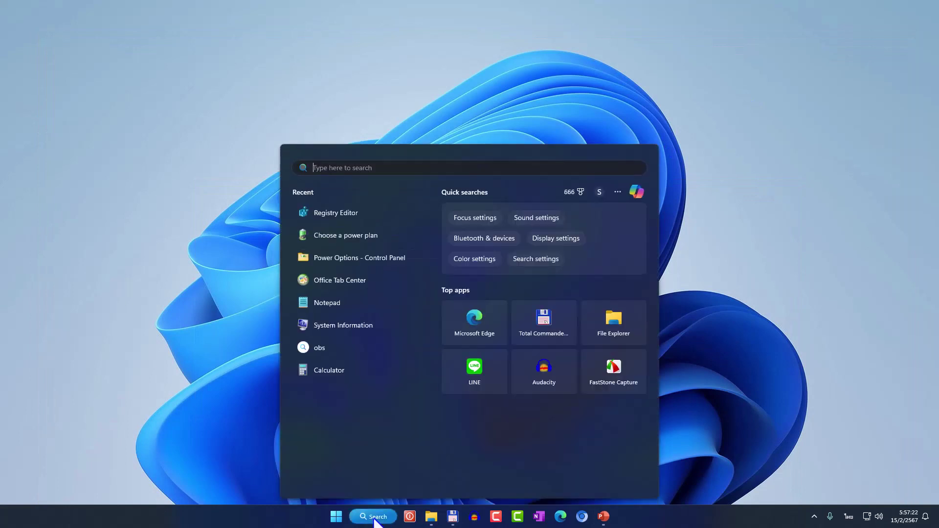
text(r)
text(ege)
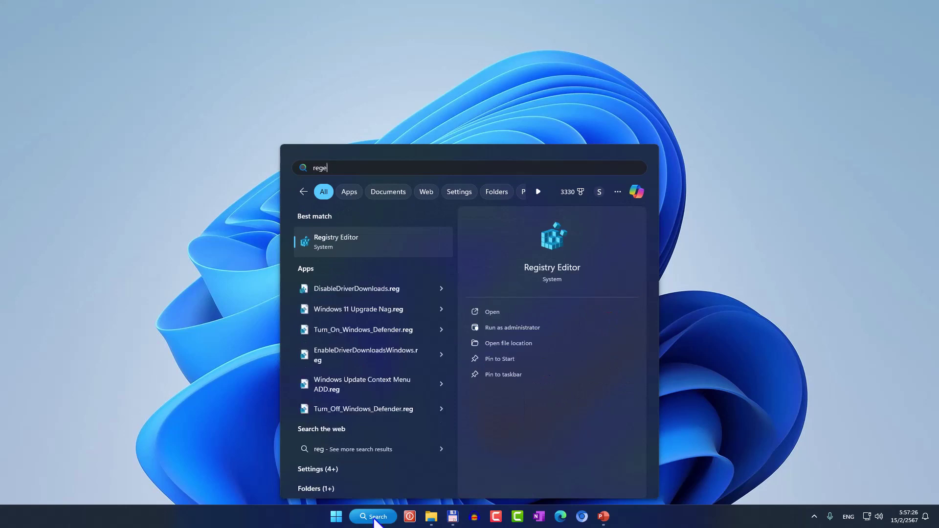
text(dit)
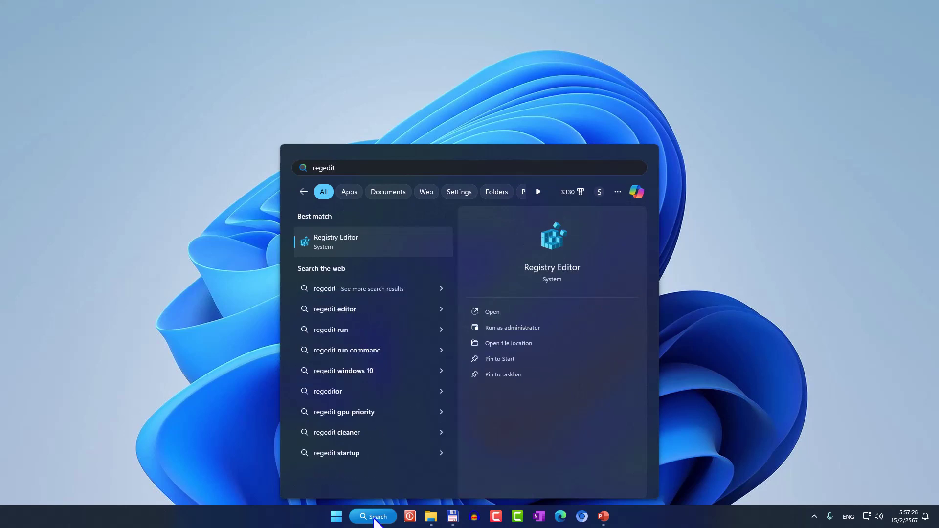
key(Return)
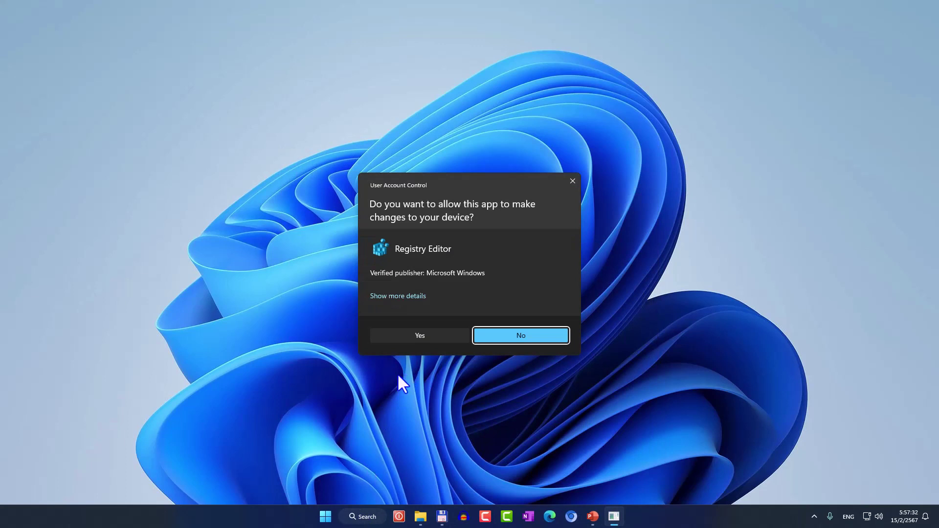
click(414, 341)
click(415, 338)
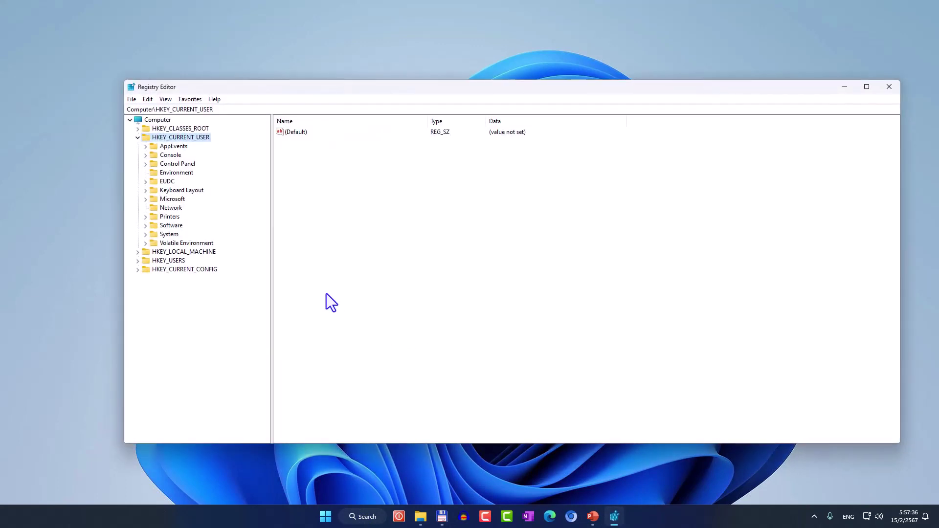
Step: Expand HKEY_CURRENT_USER down through Software to the Microsoft key
click(139, 139)
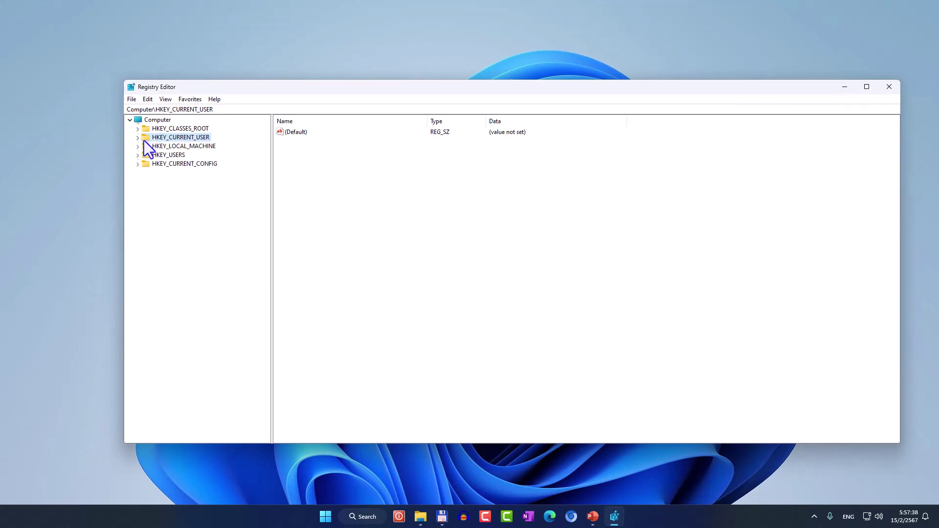
double_click(173, 139)
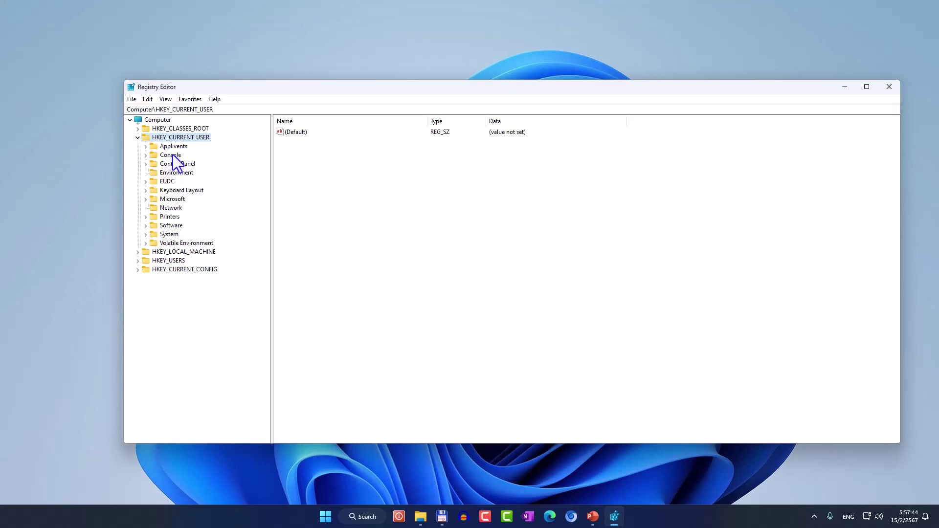
double_click(177, 225)
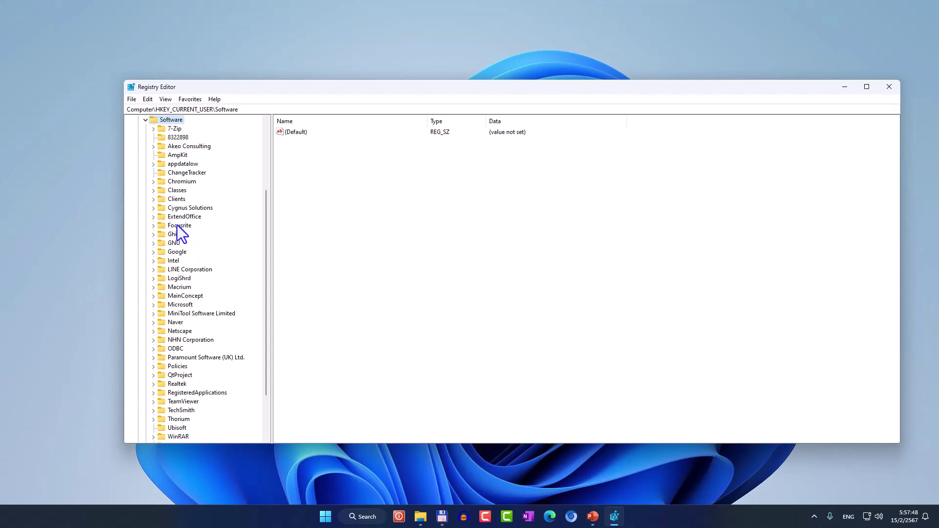
scroll(177, 225, down, 3)
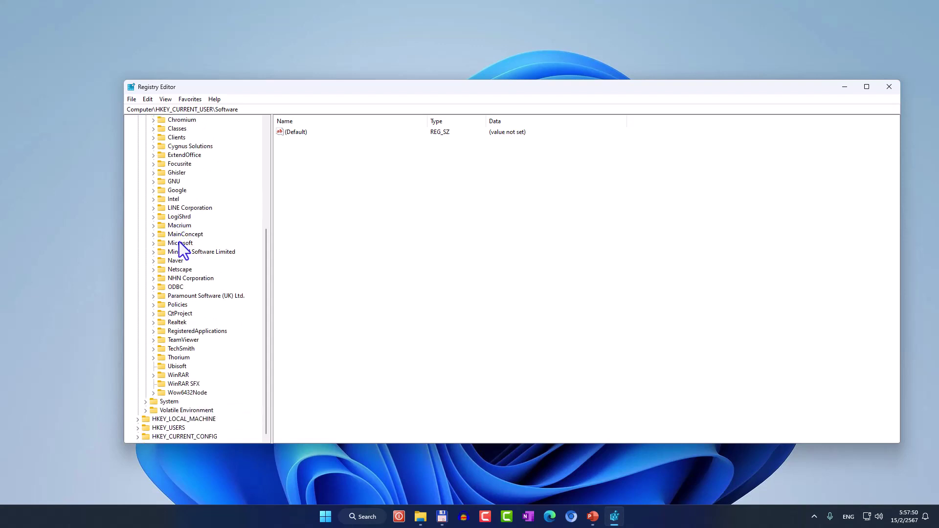
double_click(182, 243)
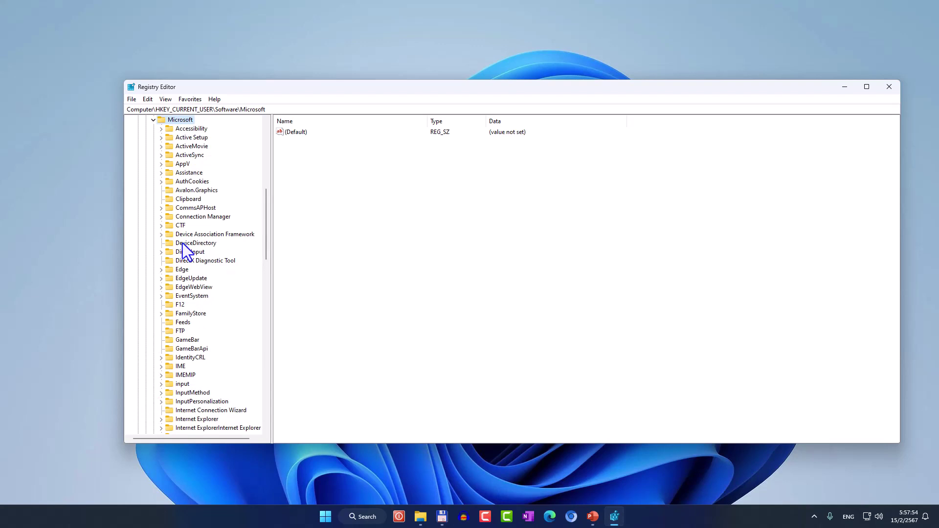
scroll(182, 243, down, 6)
scroll(183, 242, down, 1)
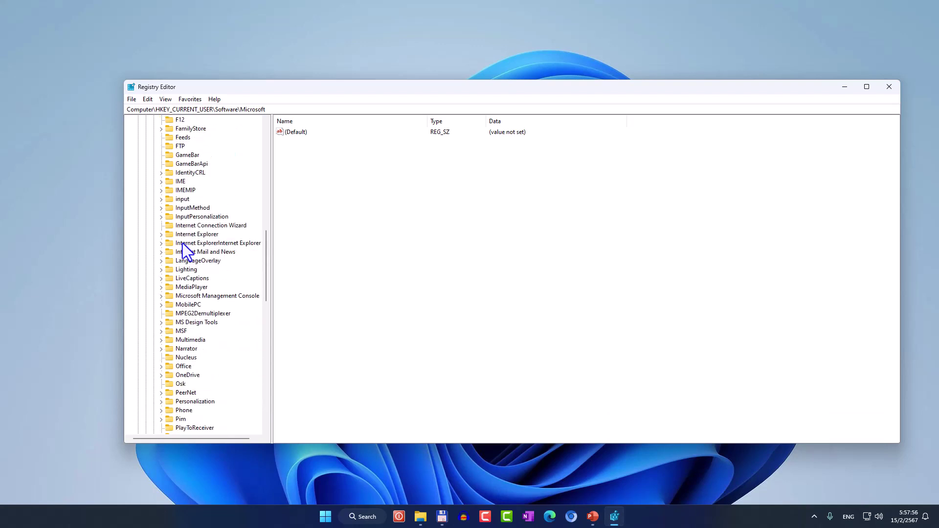
scroll(185, 293, down, 1)
scroll(186, 325, down, 2)
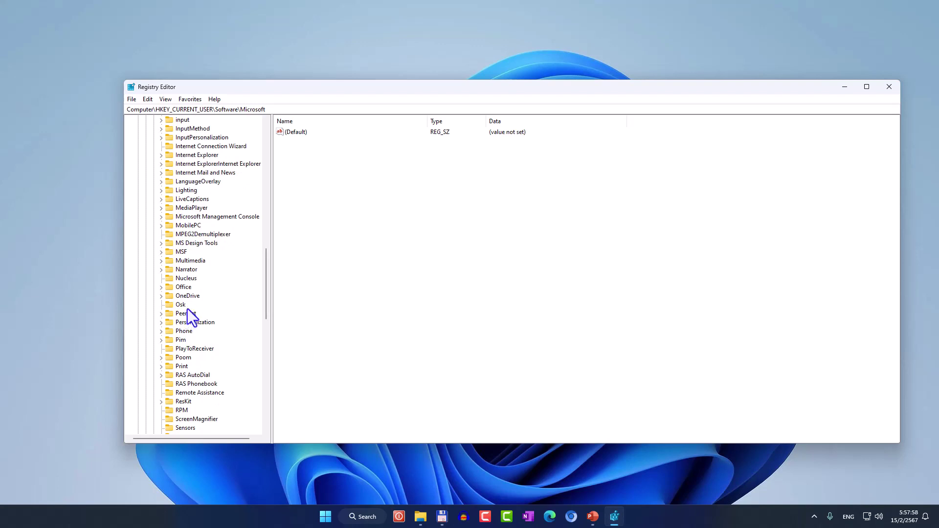
Step: Open Office\16.0\PowerPoint\Options so its values are listed
double_click(189, 289)
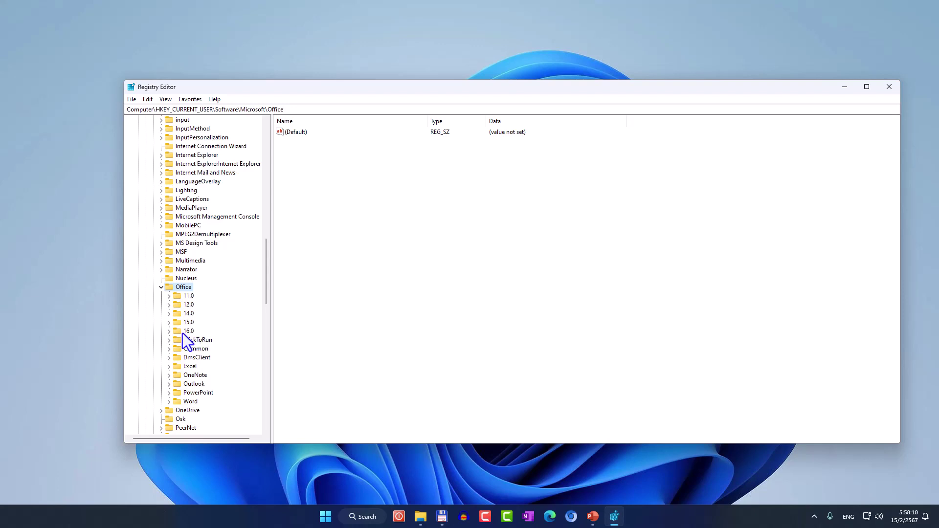
double_click(186, 331)
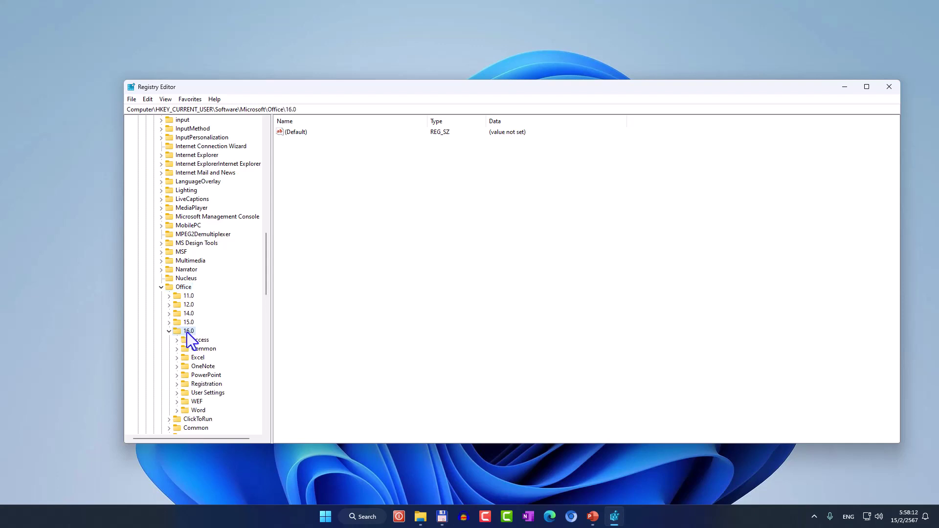
double_click(207, 376)
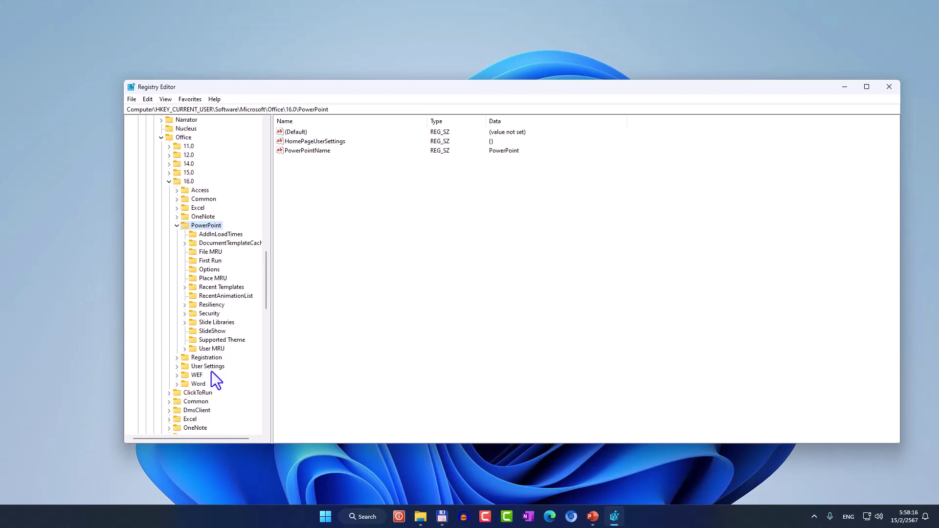
click(213, 272)
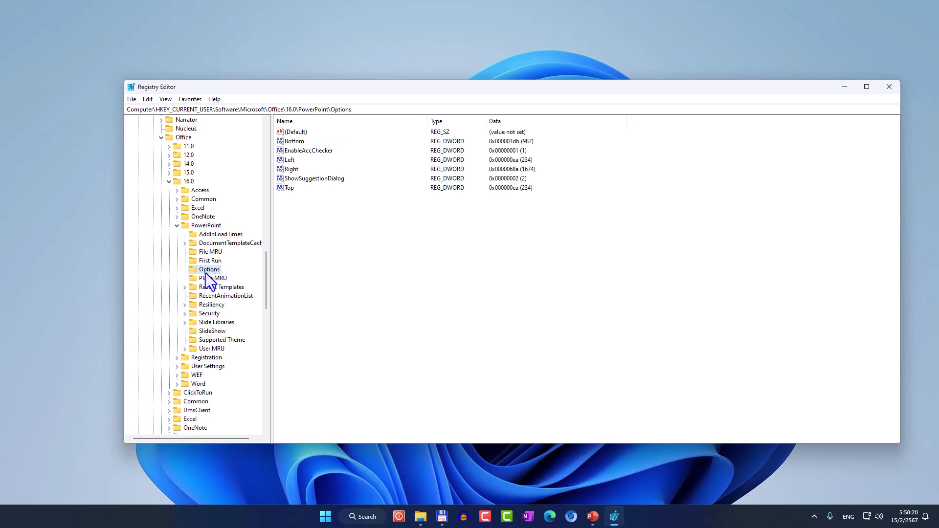
Step: Add a DWORD (32-bit) value named ExportBitmapResolution in the Options value pane
right_click(337, 248)
mouse_move(362, 252)
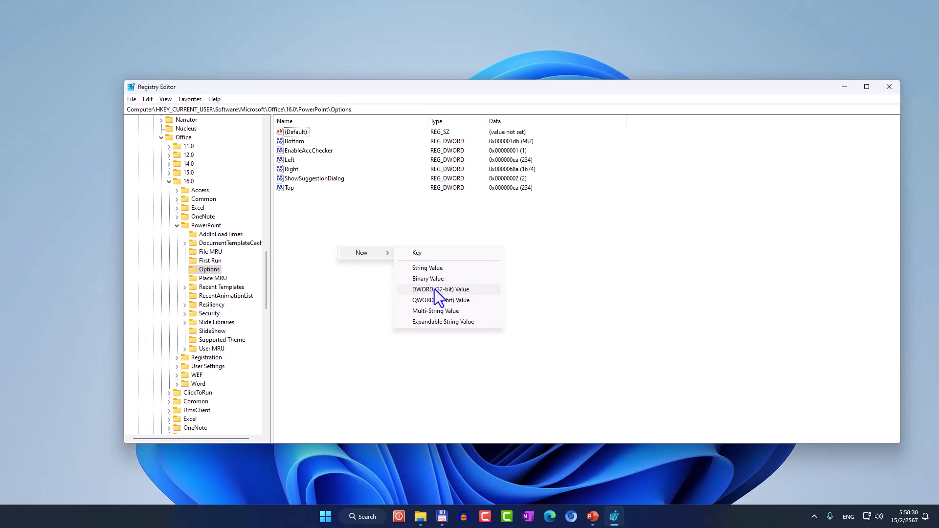
click(434, 289)
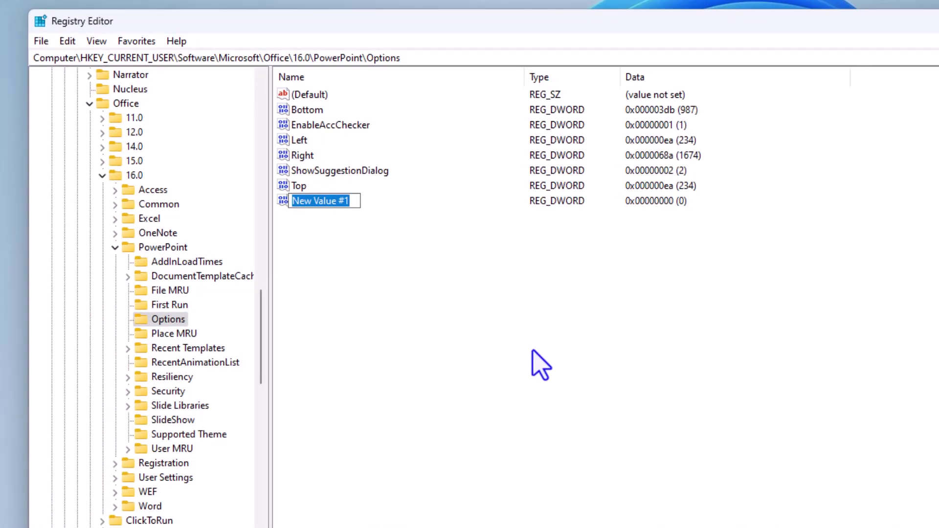
text(Expo)
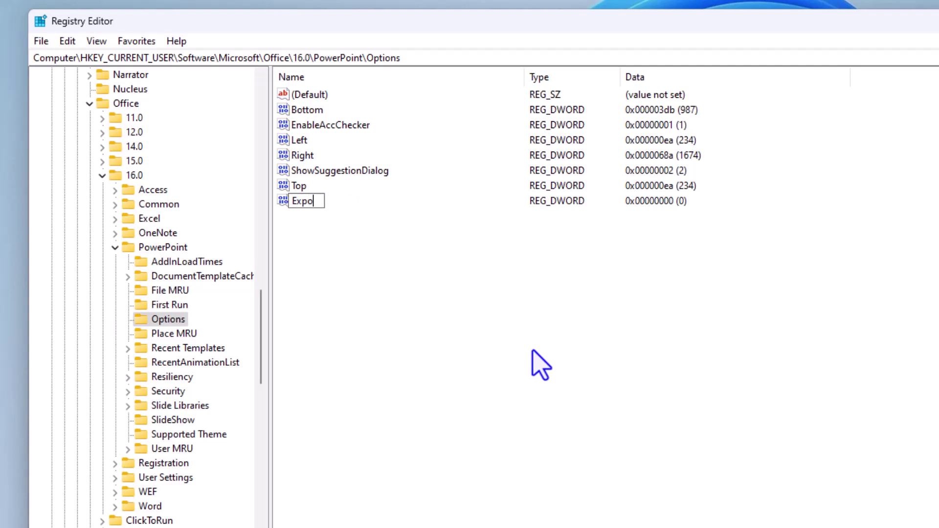
text(rtBit)
text(mapR)
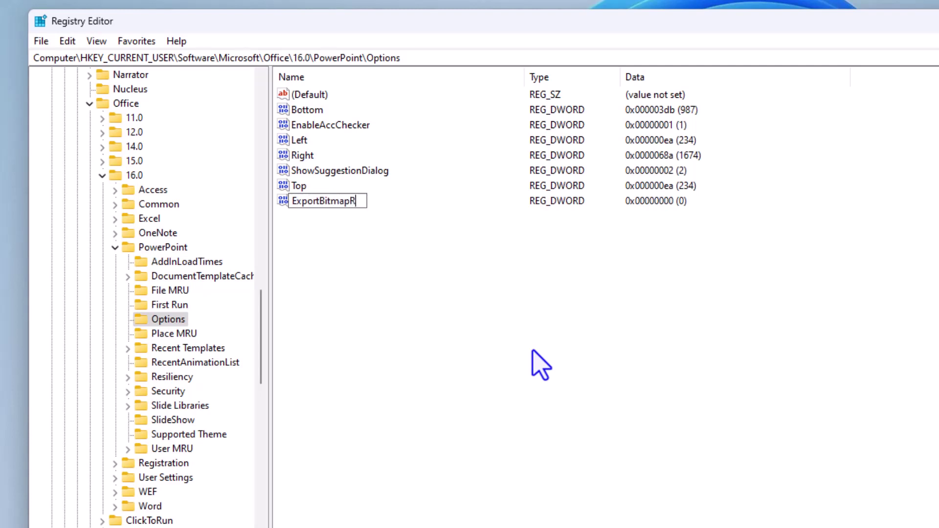
text(eso)
text(lution)
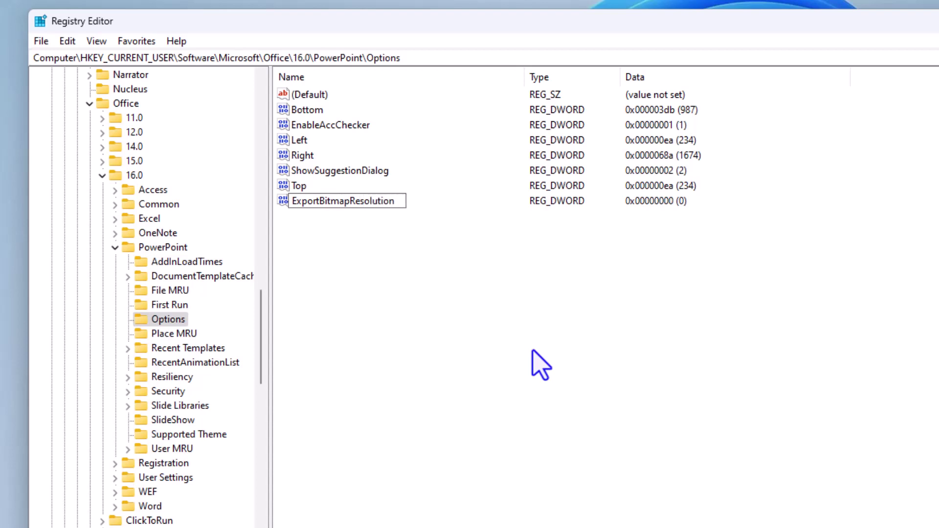
key(Return)
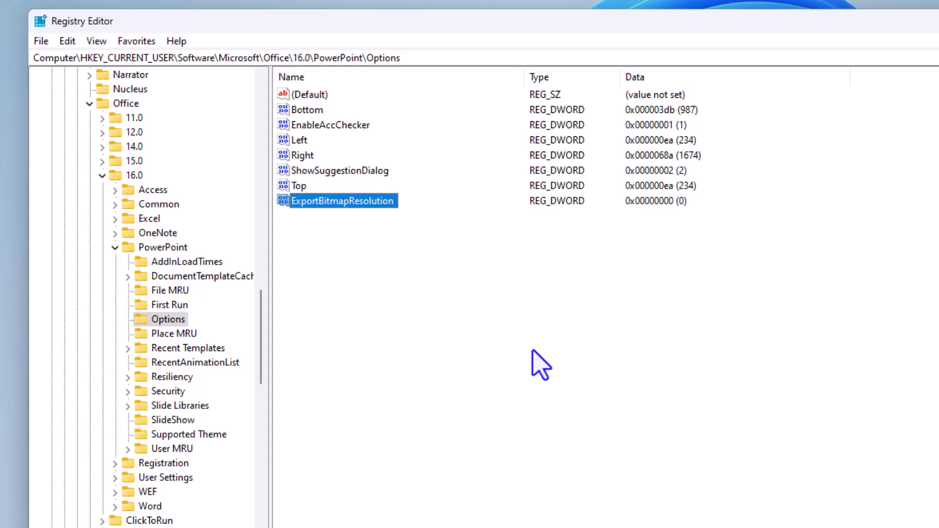
Step: Change ExportBitmapResolution's value data to 600 using the Decimal base
double_click(317, 202)
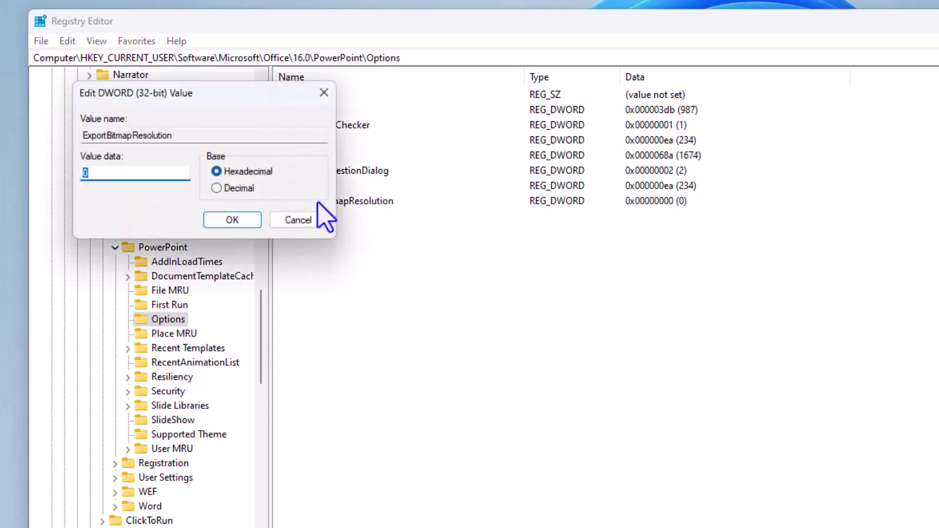
click(216, 189)
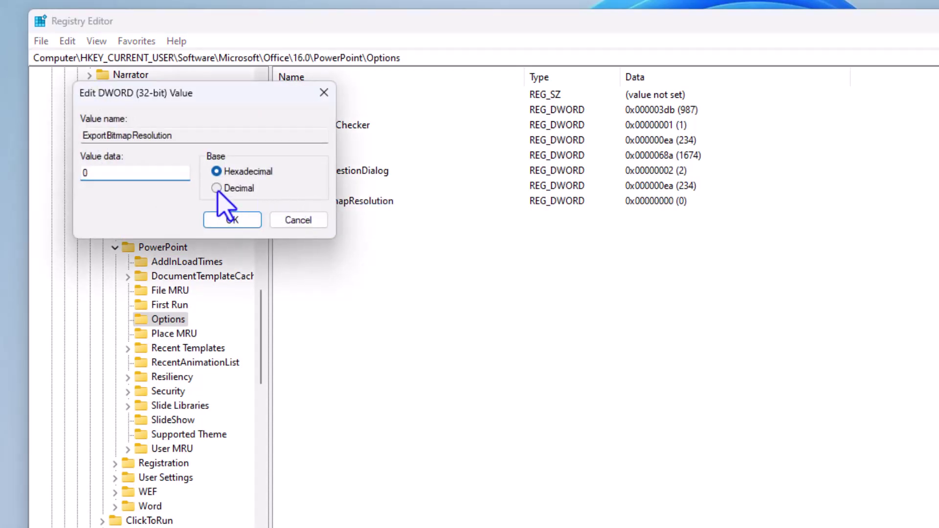
double_click(119, 174)
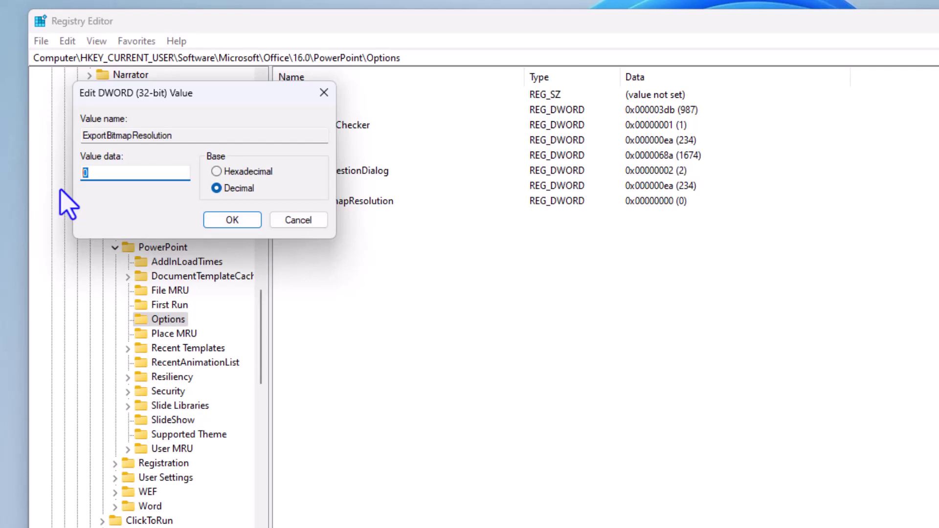
text(600)
click(216, 223)
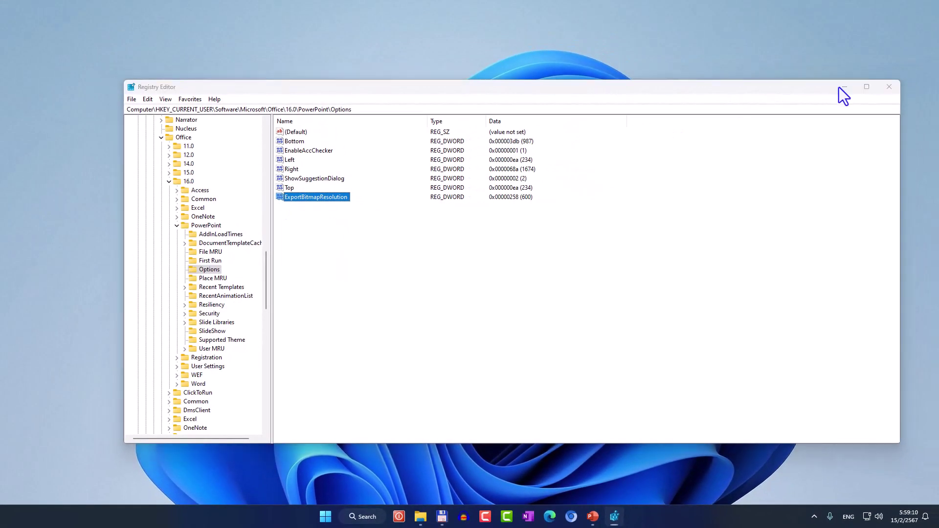
click(839, 87)
Step: Back in PowerPoint, open Save As under This PC in the Documents folder
click(592, 515)
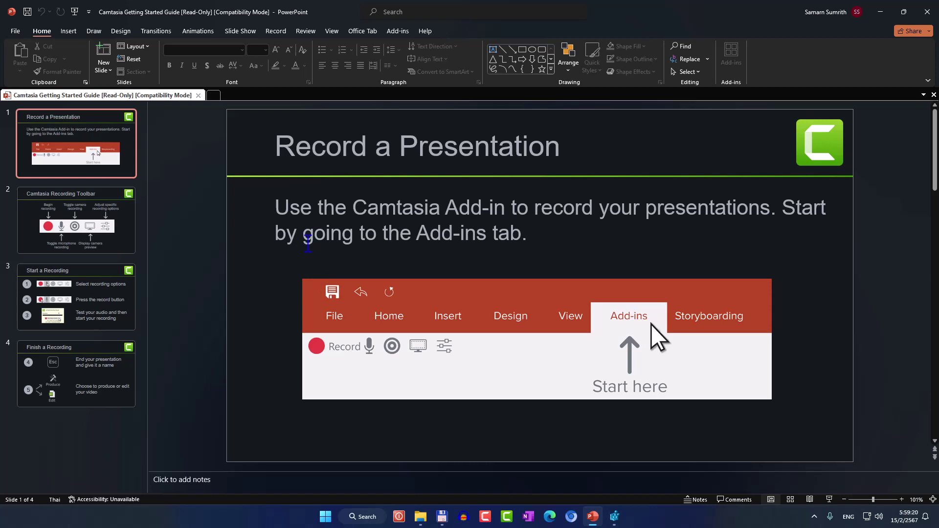
click(15, 31)
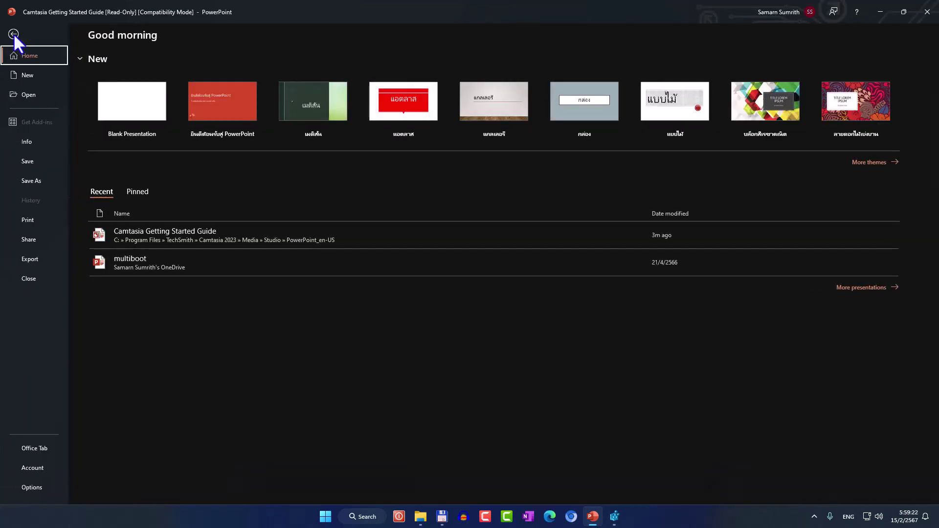
click(27, 180)
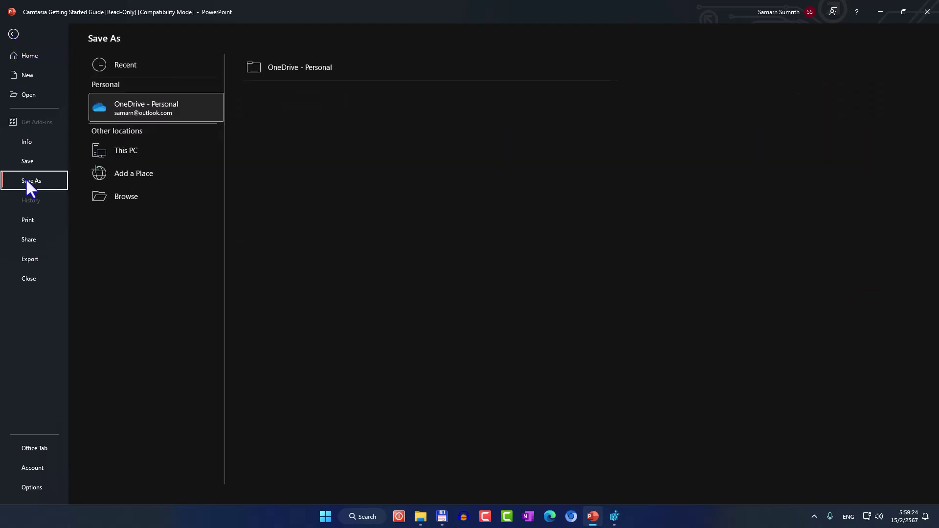
click(124, 156)
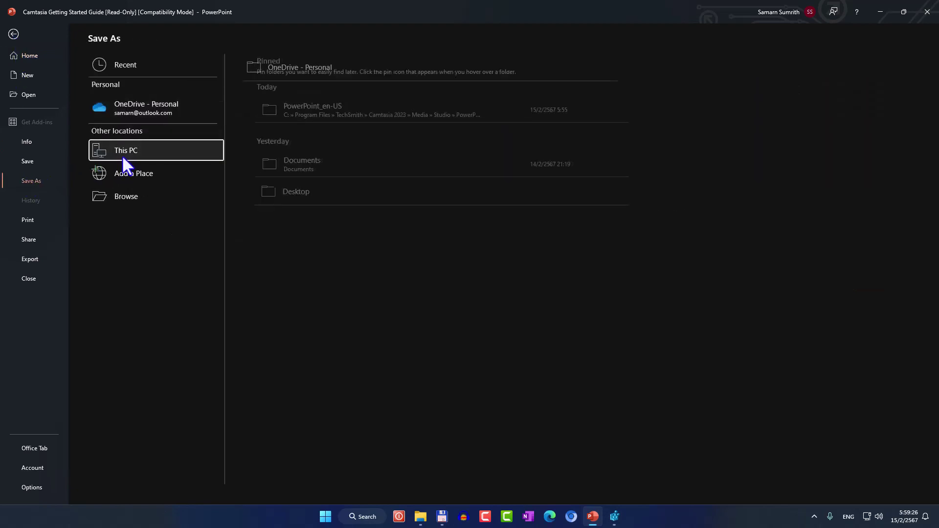
click(292, 169)
Step: Save just this slide as JPEG File Interchange Format named 'Camtasia Getting Started Guide-600dpi'
click(176, 197)
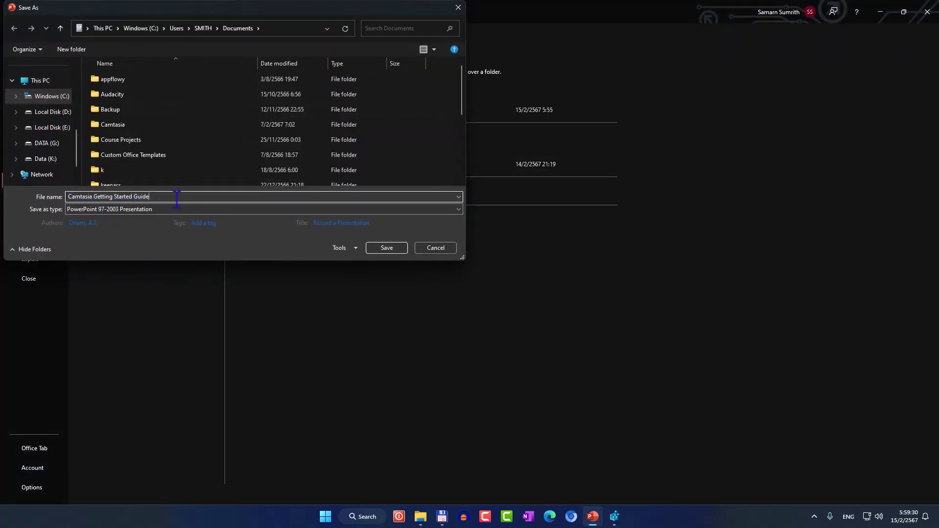
text(-600)
text(d)
text(pi)
click(83, 210)
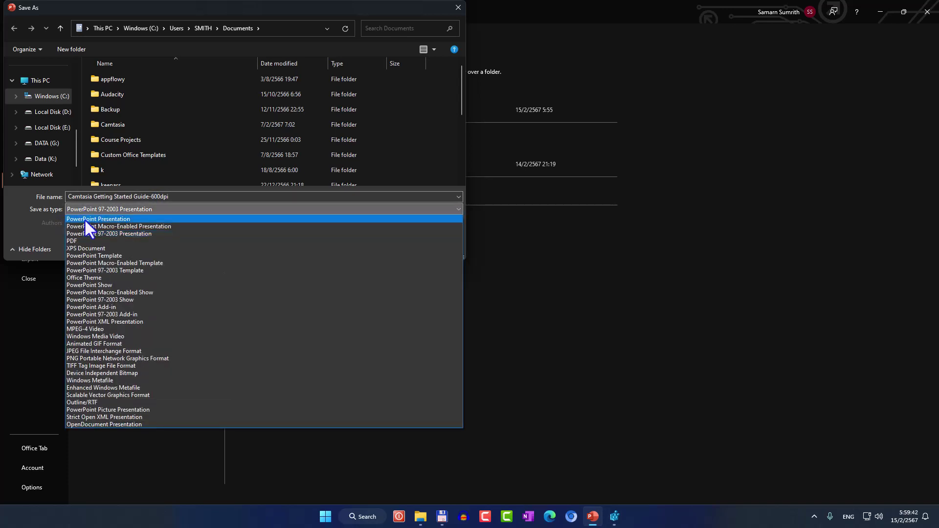
click(95, 350)
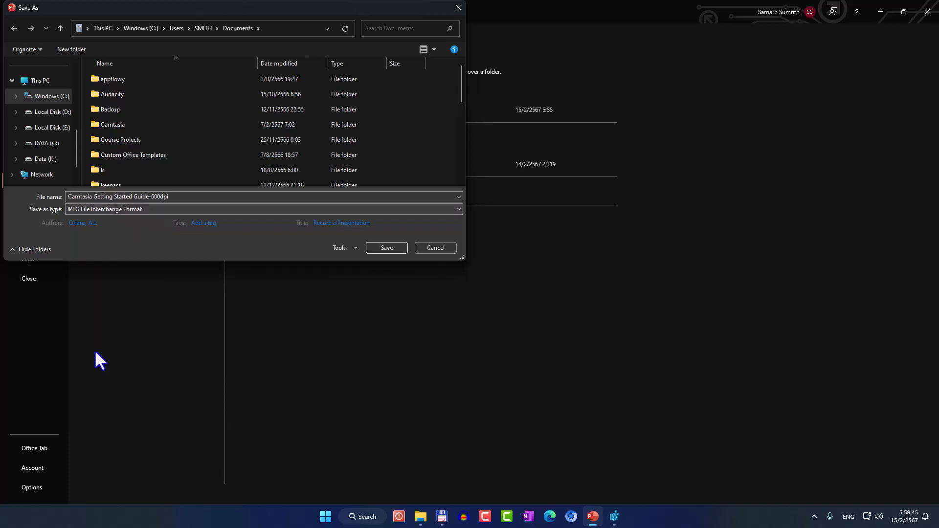
click(384, 246)
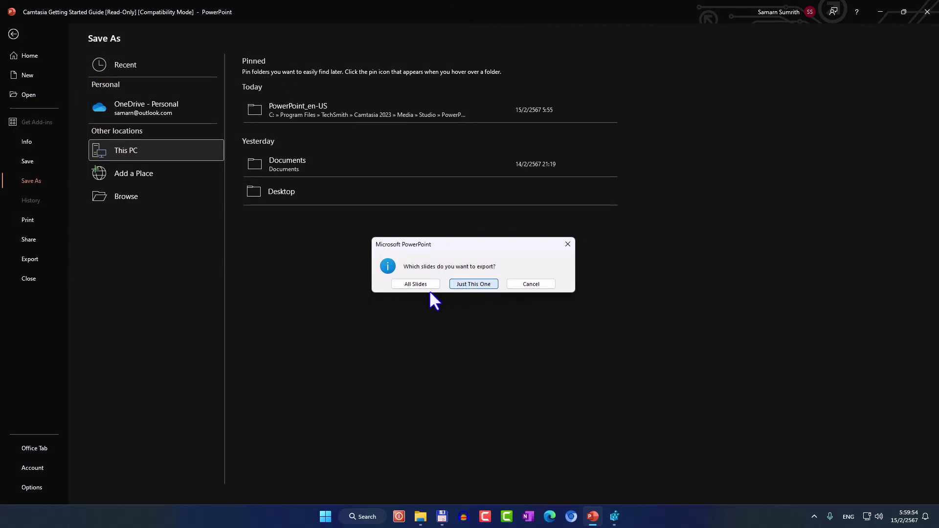
click(471, 284)
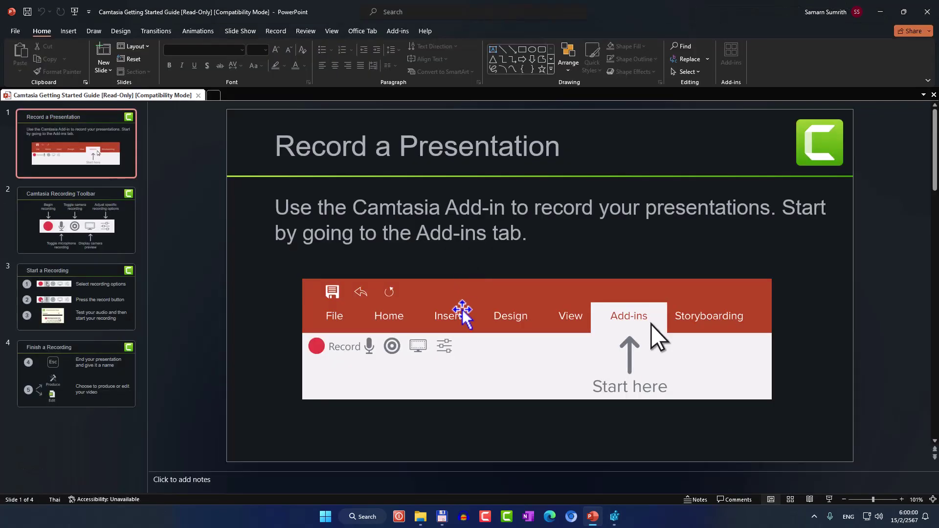
Step: Open Properties for the Camtasia Getting Started Guide-600dpi JPEG in Documents
click(420, 516)
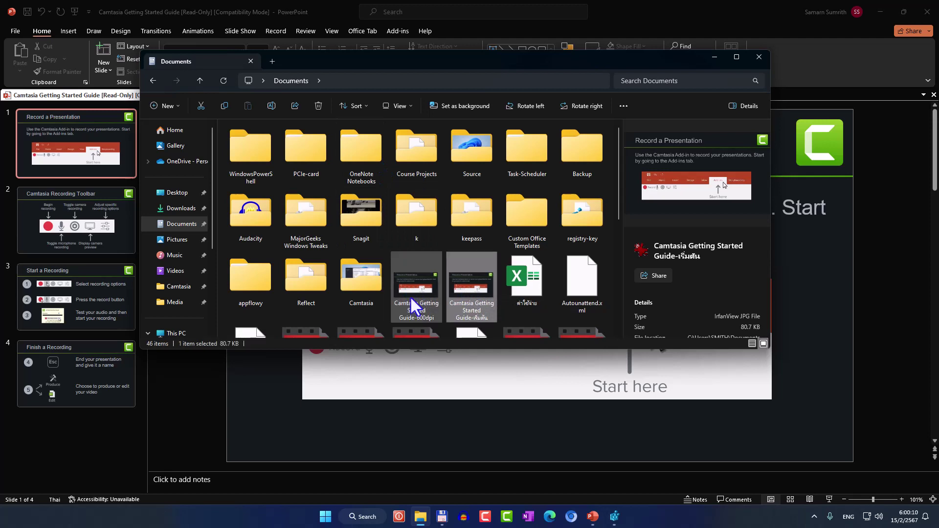
mouse_move(415, 287)
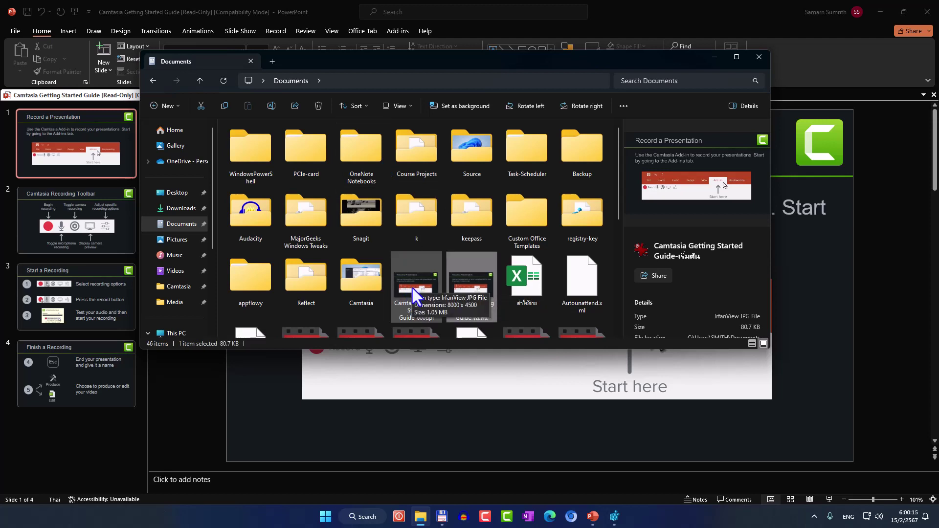
right_click(411, 285)
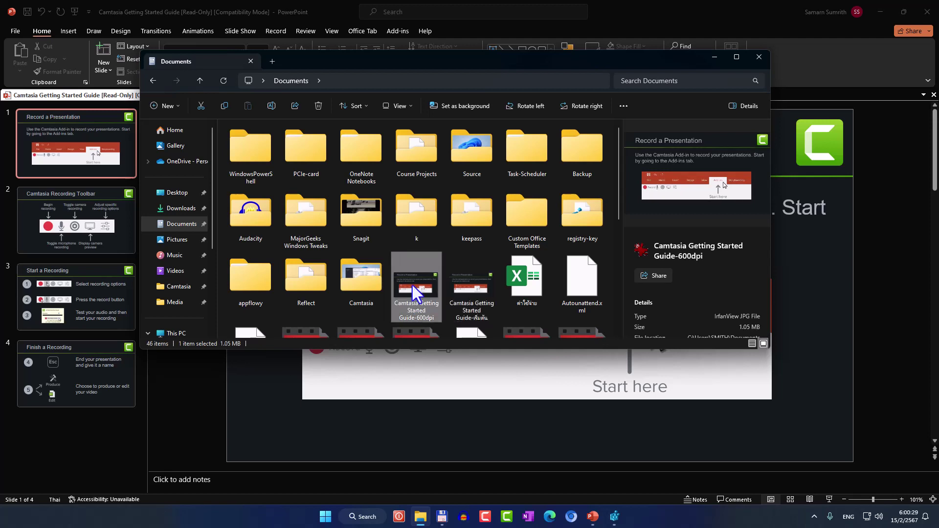
click(423, 274)
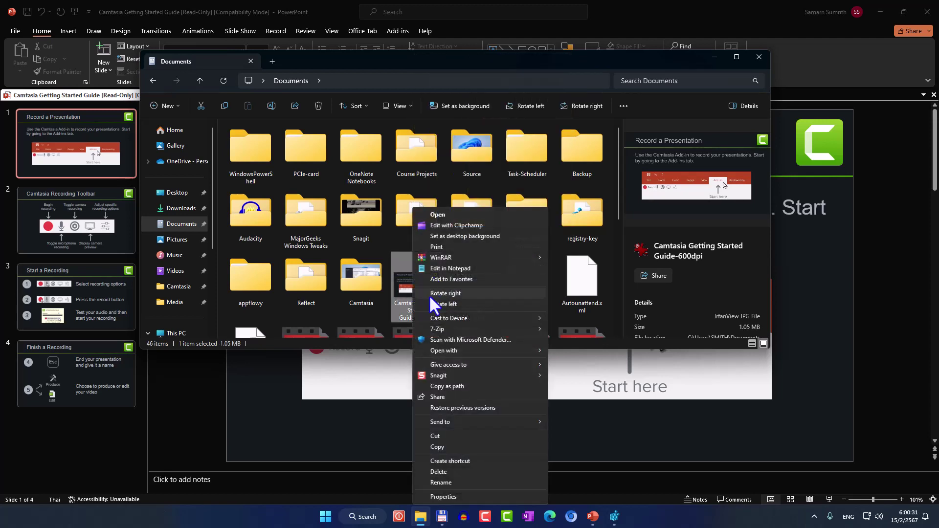
click(439, 496)
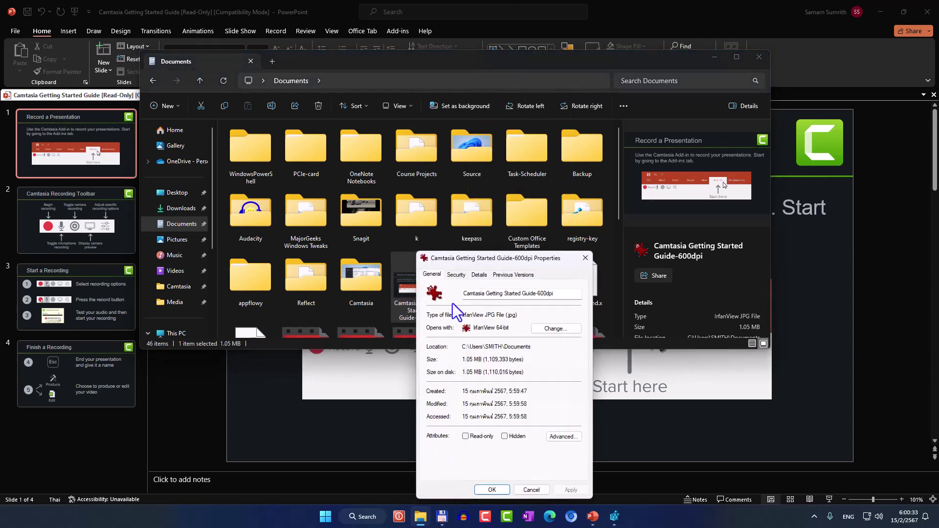
Step: Verify on the Details tab the image is 8000 × 4500 at 600 dpi, then close Properties and Explorer
click(477, 275)
drag(475, 258, 329, 92)
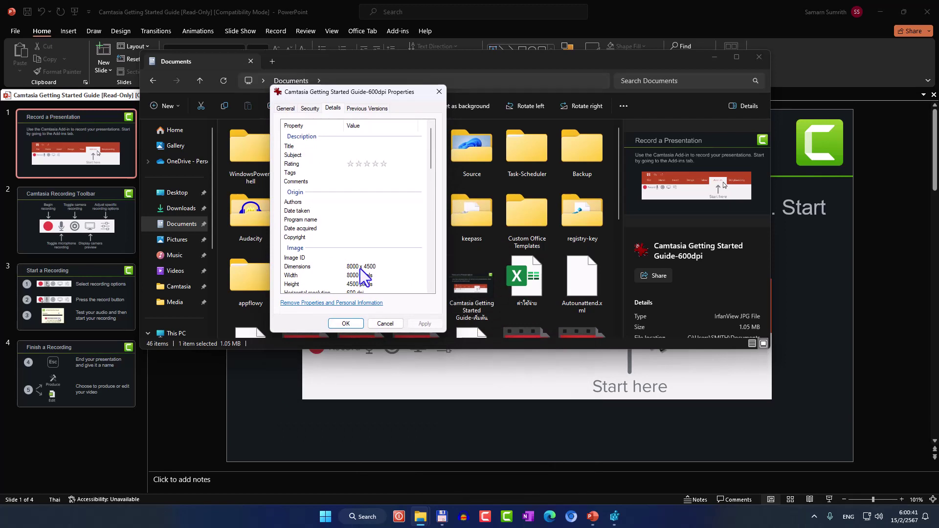
scroll(362, 265, down, 1)
scroll(363, 263, down, 1)
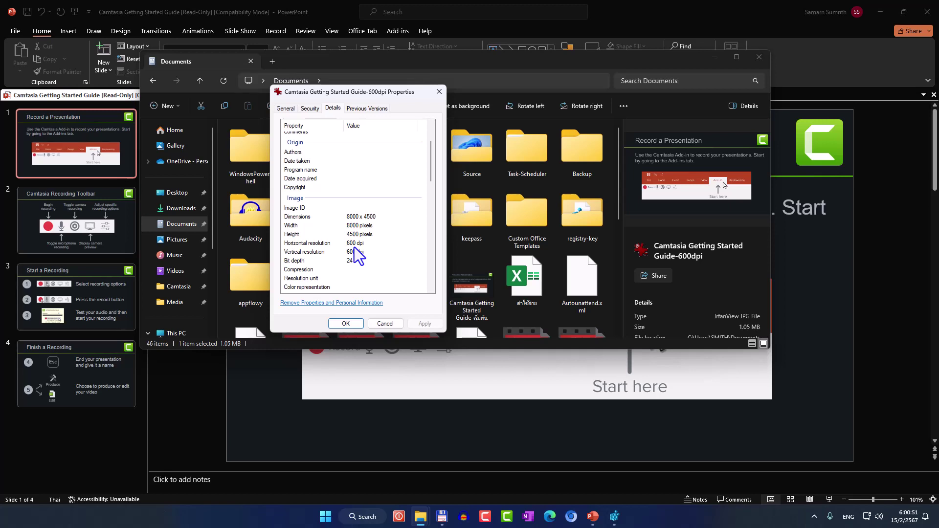
click(385, 324)
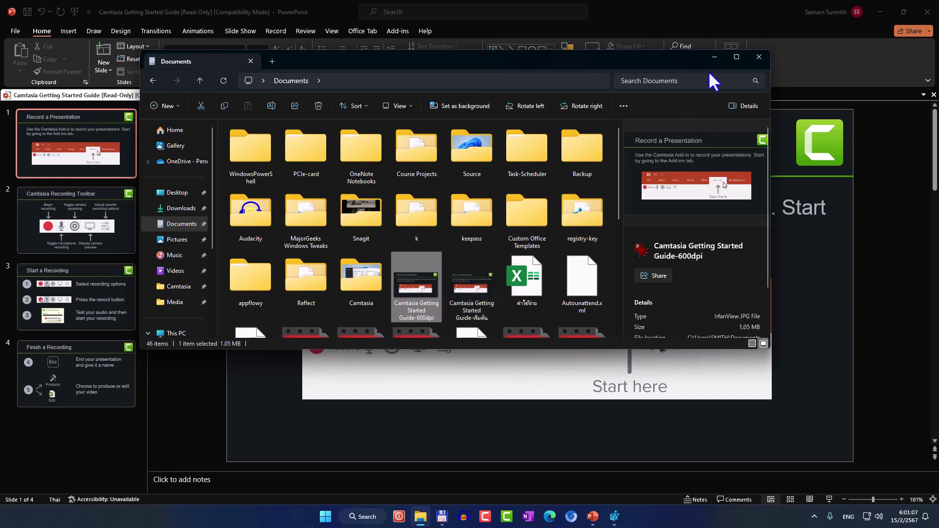
click(714, 59)
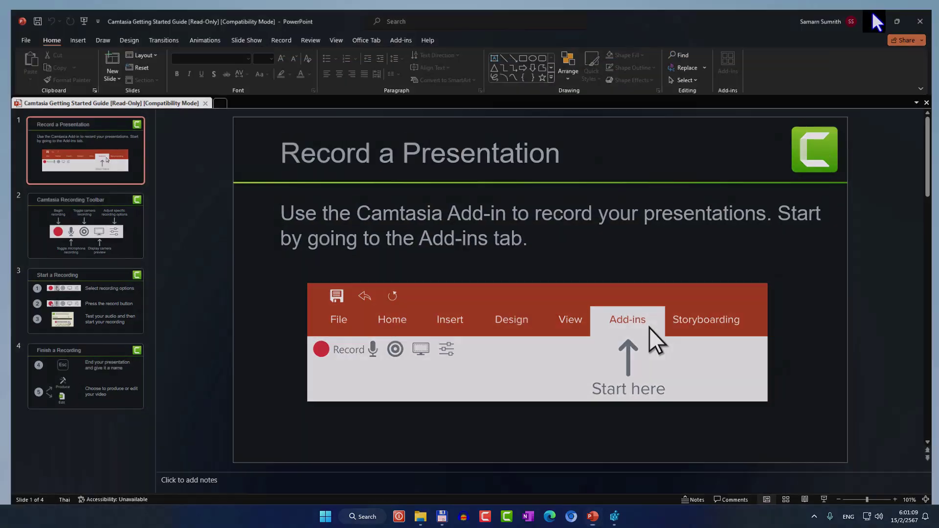